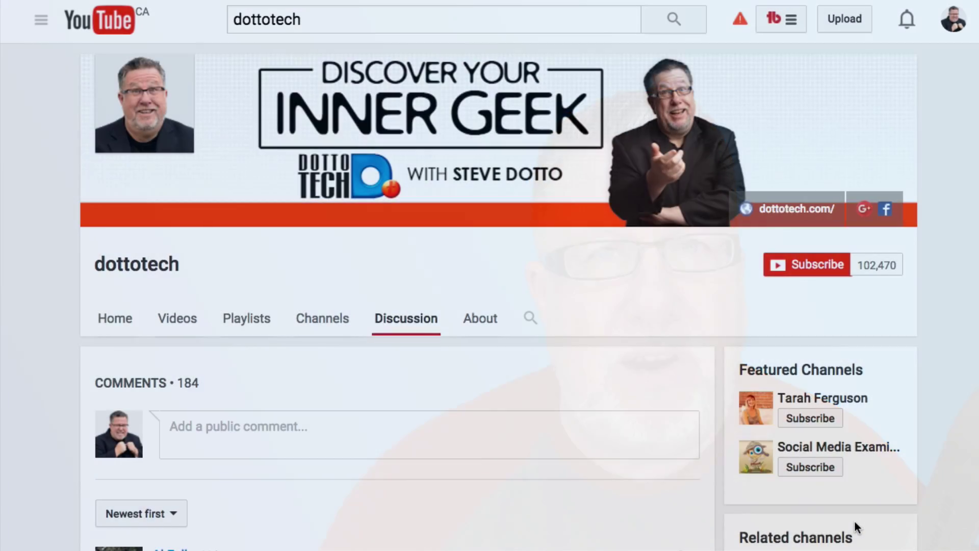
# Scroll down the dottotech Discussion page through the viewer questions and channel replies.
pyautogui.scroll(-3, 855, 521)
pyautogui.scroll(-10, 854, 521)
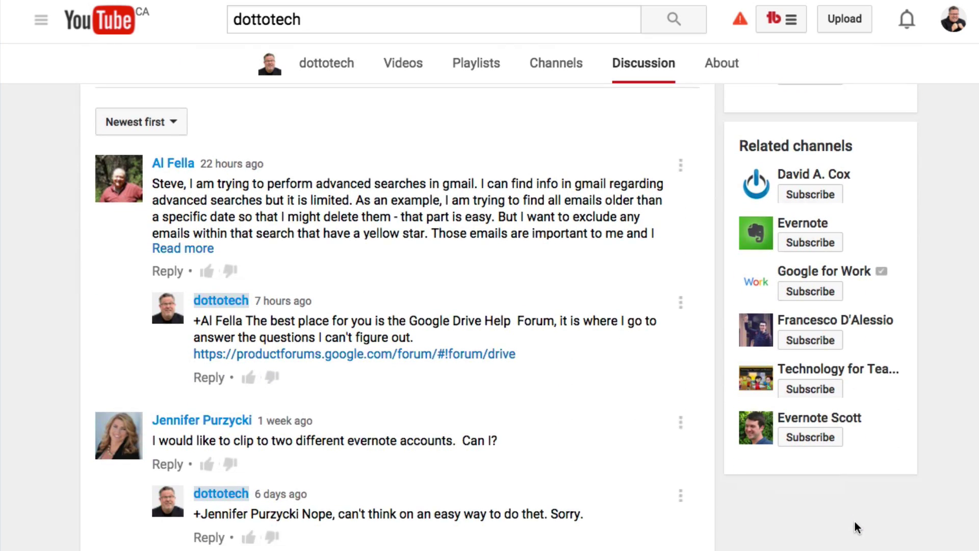
pyautogui.scroll(-10, 855, 521)
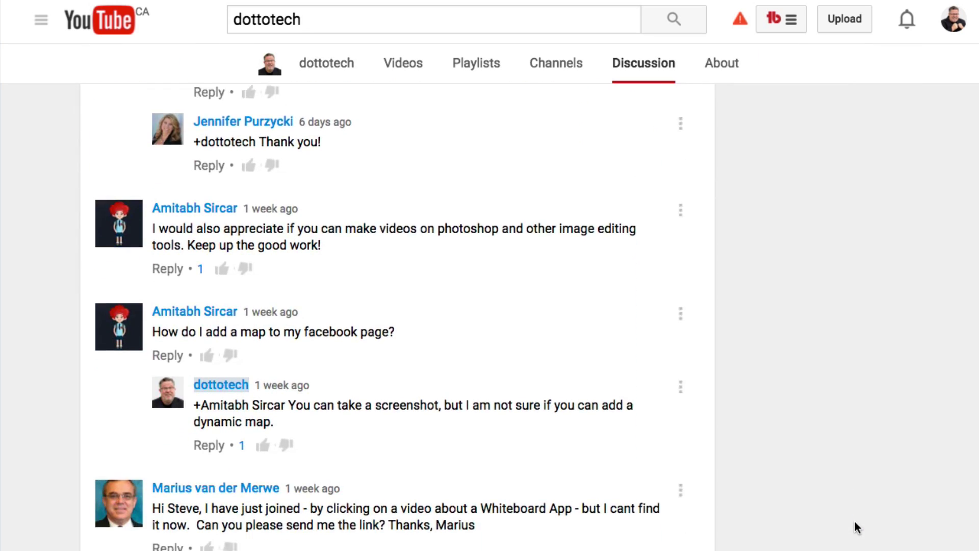
pyautogui.scroll(-10, 854, 521)
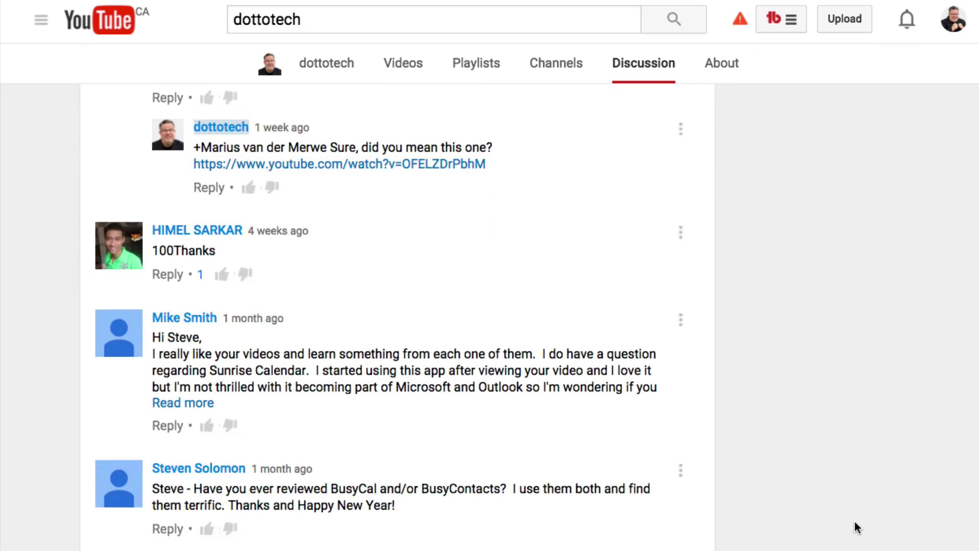
pyautogui.scroll(-12, 855, 521)
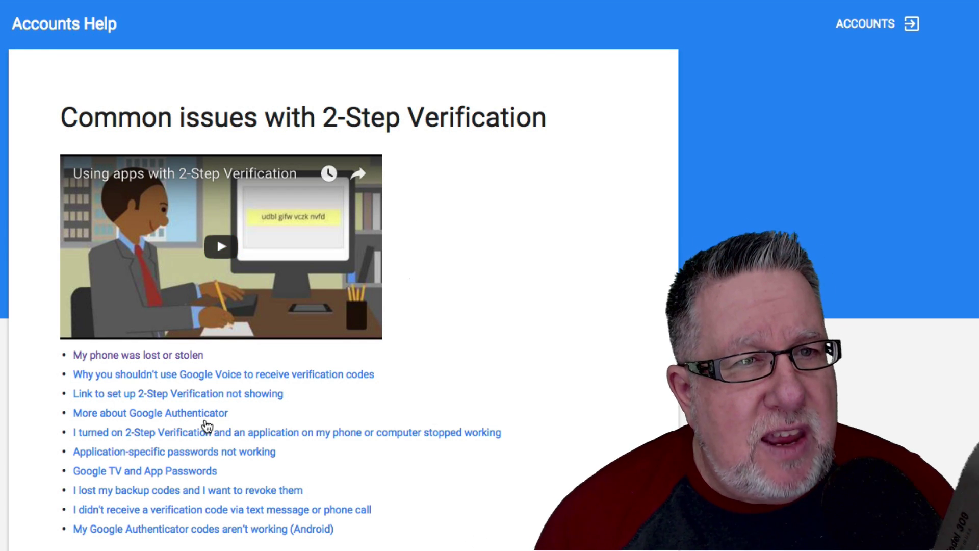
# Jump to the 'My phone was lost or stolen' help section and review its recovery options.
pyautogui.scroll(-1, 377, 382)
pyautogui.scroll(-3, 386, 391)
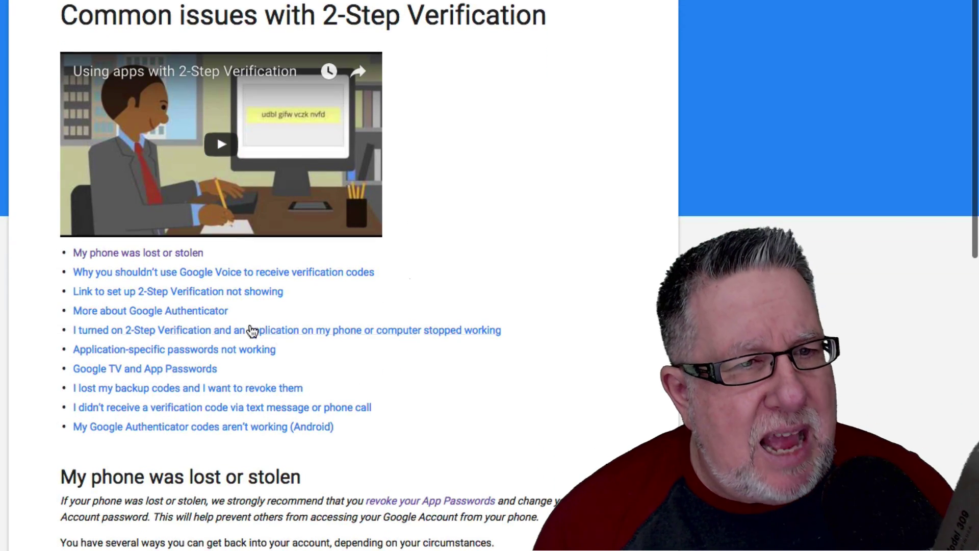
pyautogui.click(154, 257)
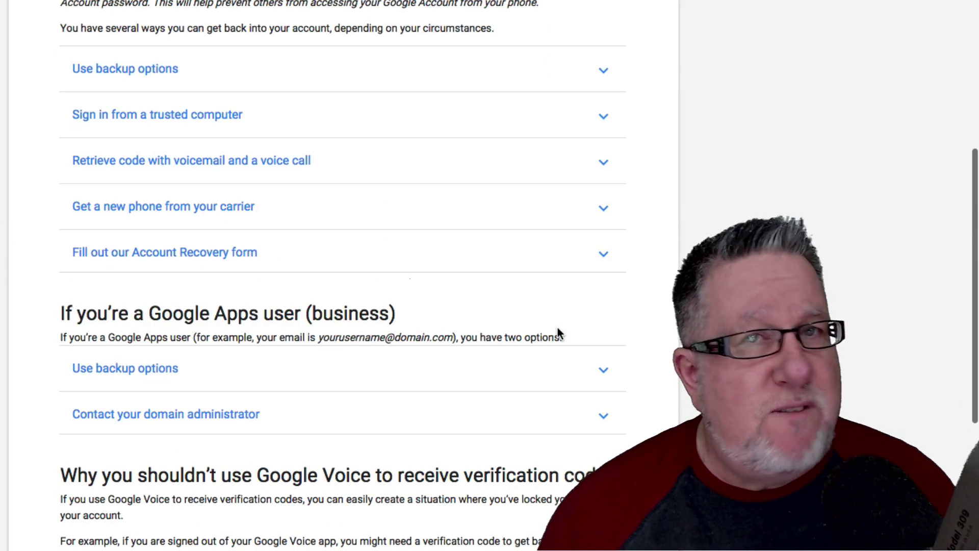
pyautogui.scroll(4, 558, 329)
pyautogui.scroll(15, 560, 335)
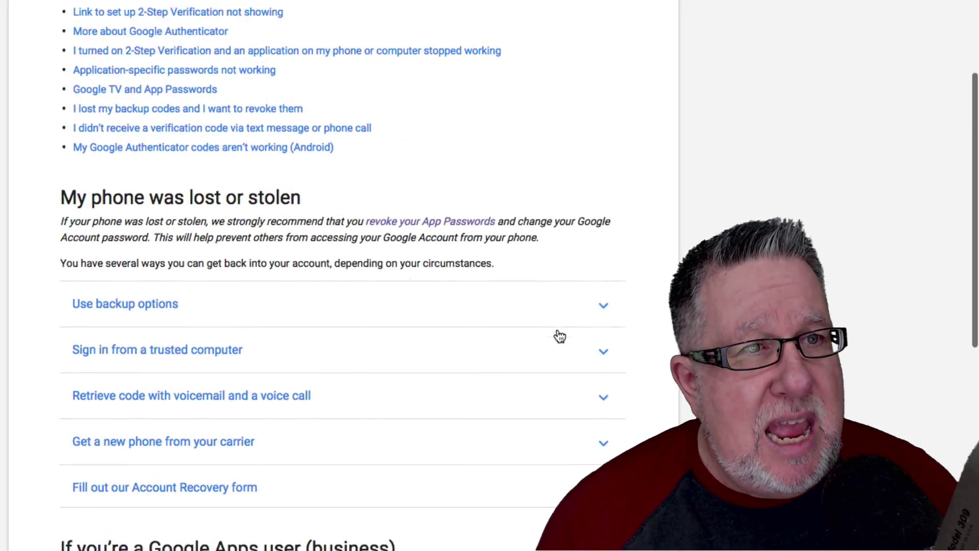
pyautogui.scroll(-6, 559, 334)
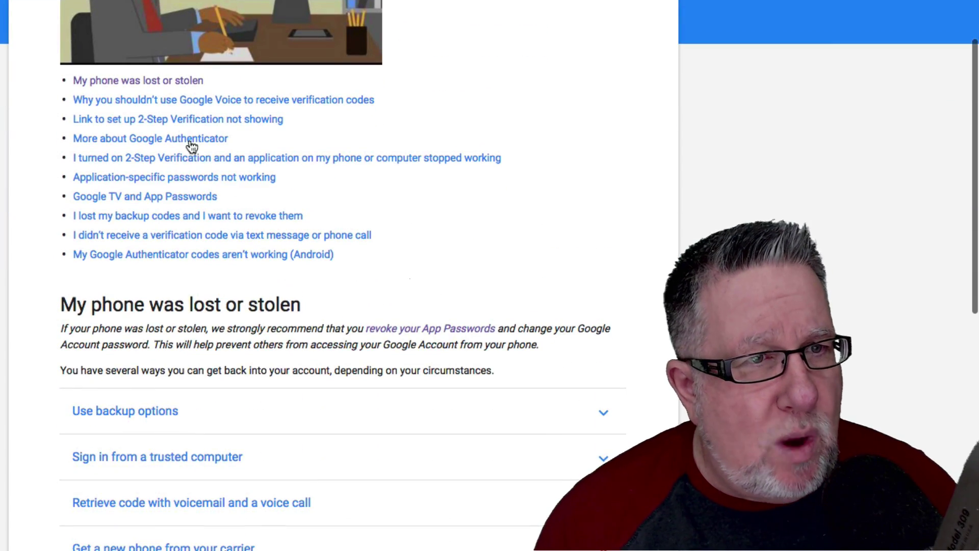
pyautogui.click(158, 83)
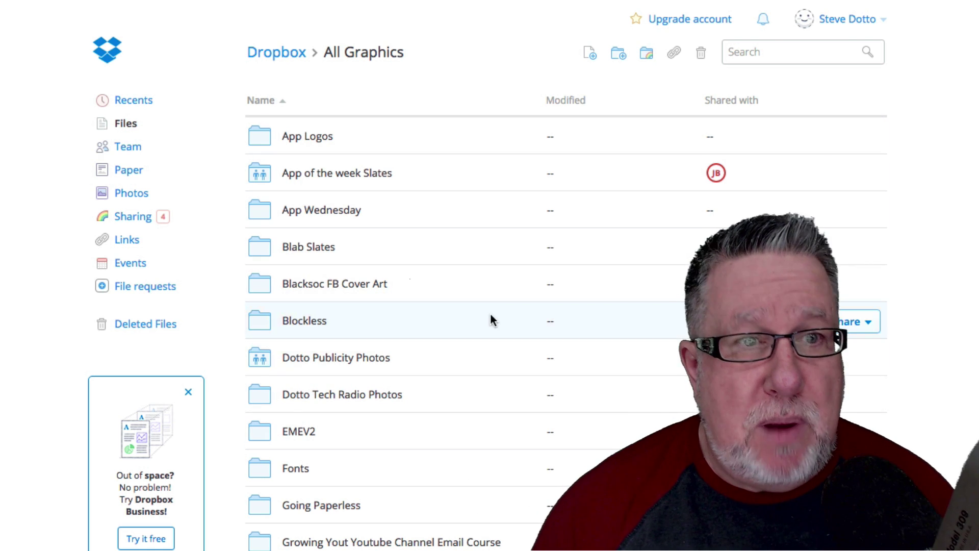
# Open the App Logos folder inside All Graphics in Dropbox.
pyautogui.click(295, 138)
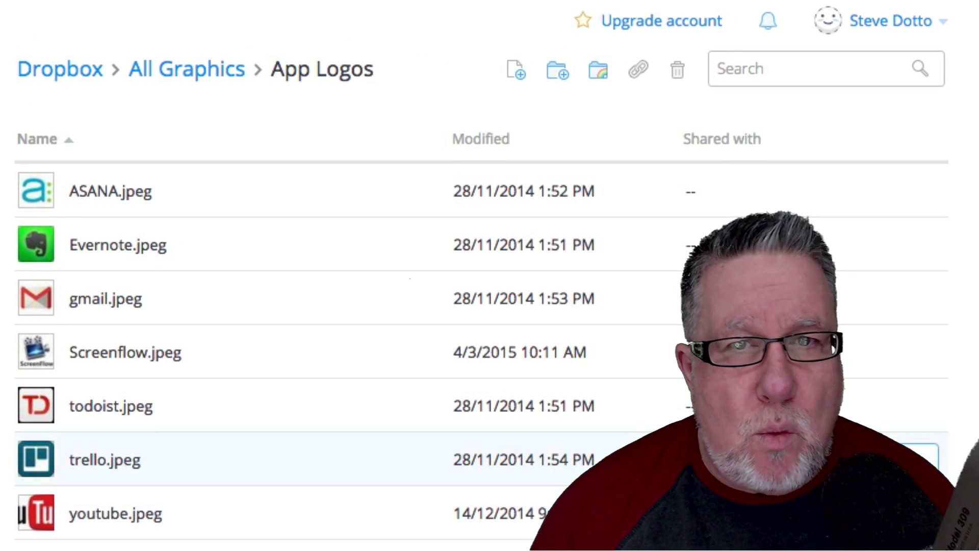
# Start sharing App Logos and show its 'can edit' and 'can view' permission choices.
pyautogui.click(602, 77)
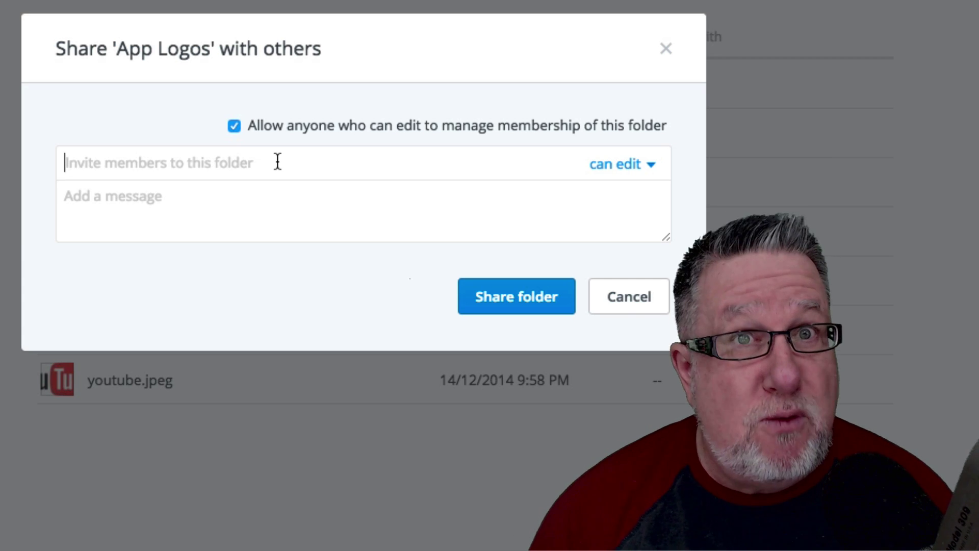
pyautogui.click(649, 173)
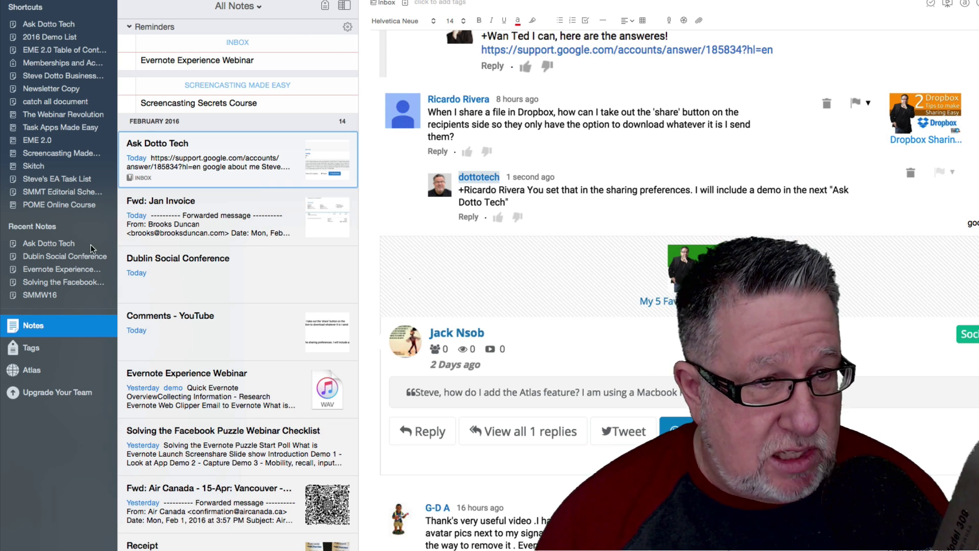
# Switch Evernote to the Atlas view, grouping notes by places like Delta, Richmond and Calgary.
pyautogui.click(32, 370)
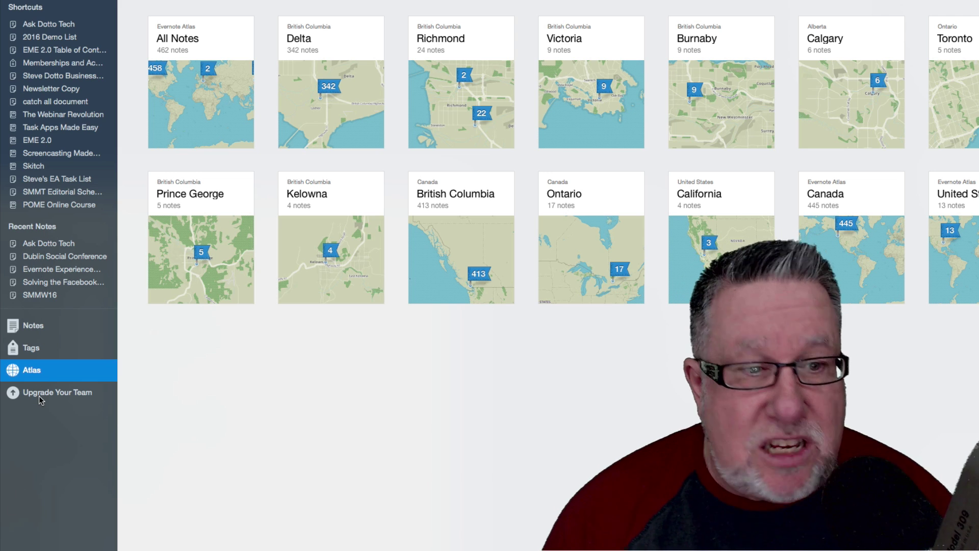
# Check and dismiss the sidebar section options, then choose Atlas from the View menu.
pyautogui.rightClick(31, 429)
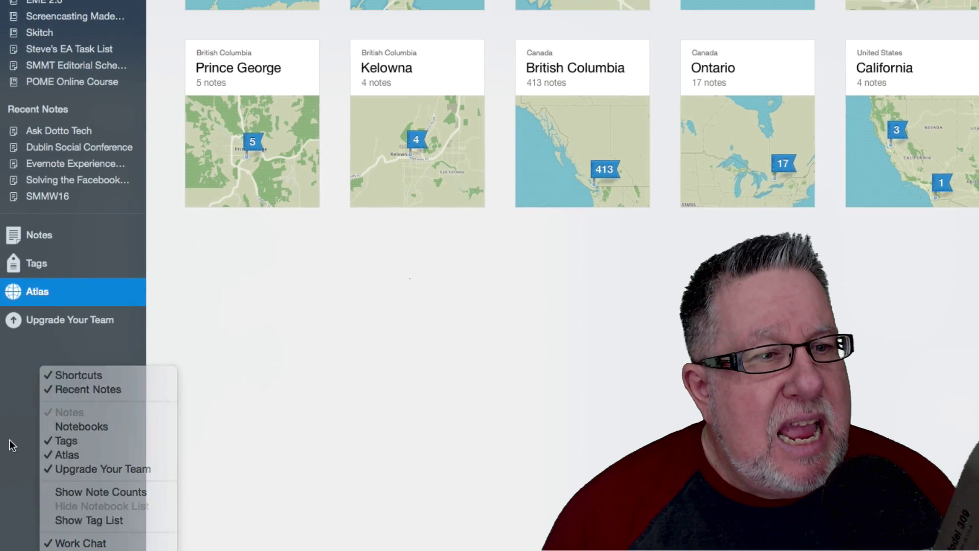
pyautogui.click(13, 374)
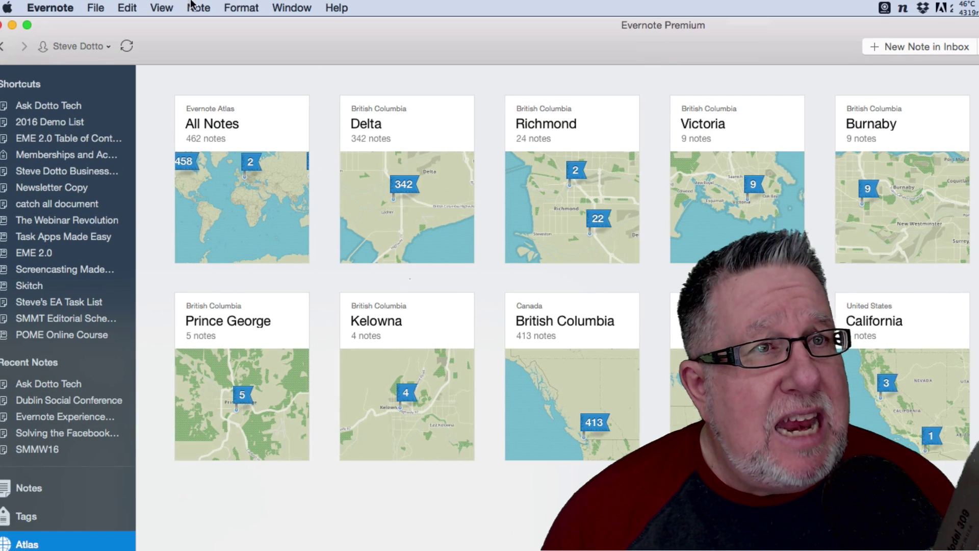
pyautogui.click(162, 6)
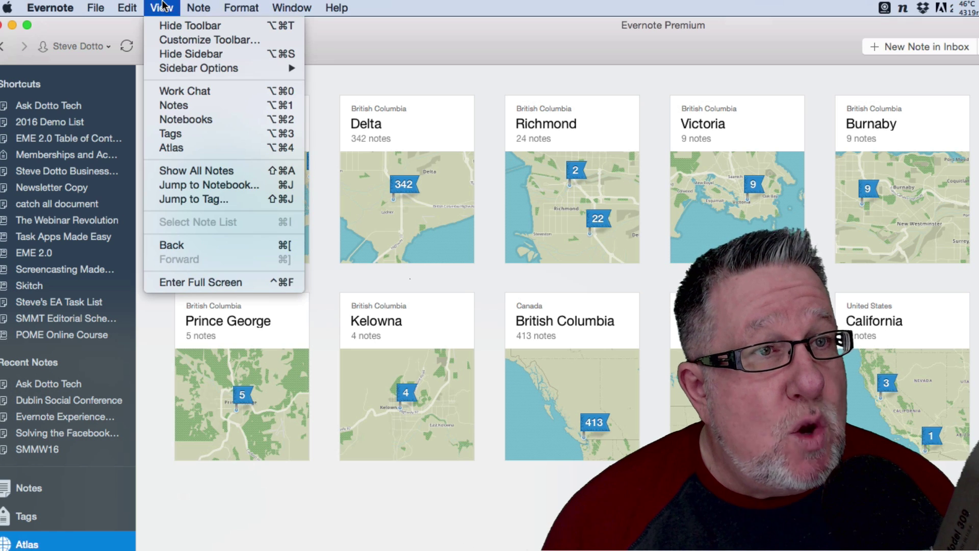
pyautogui.click(188, 147)
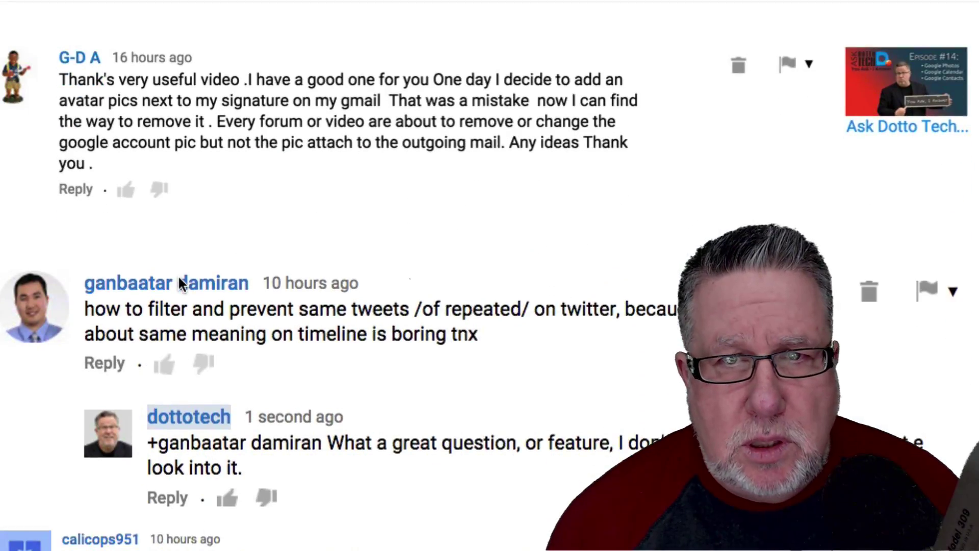
# Scroll further down the YouTube Discussion comments.
pyautogui.scroll(-1, 180, 283)
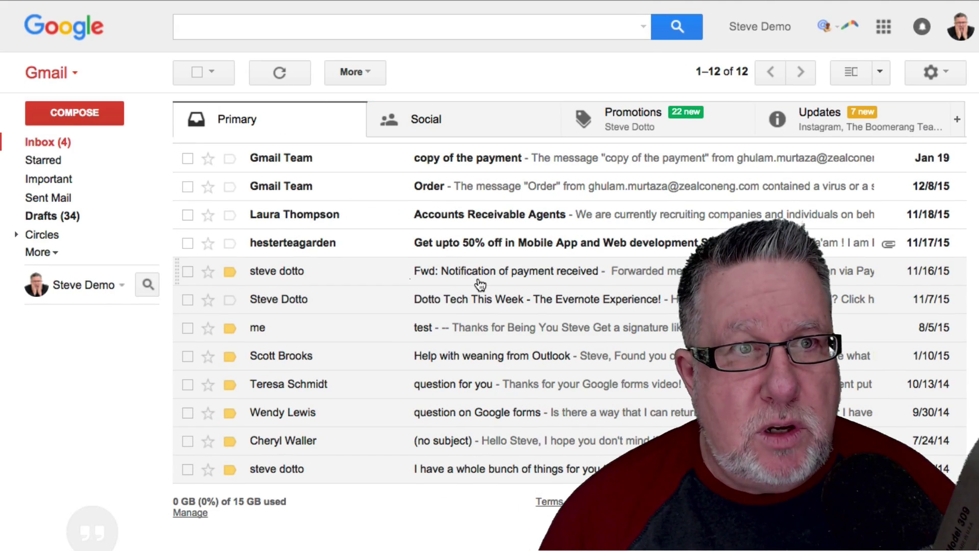
# Go to Gmail's full Settings page and scroll the General tab down to the Signature section.
pyautogui.click(931, 74)
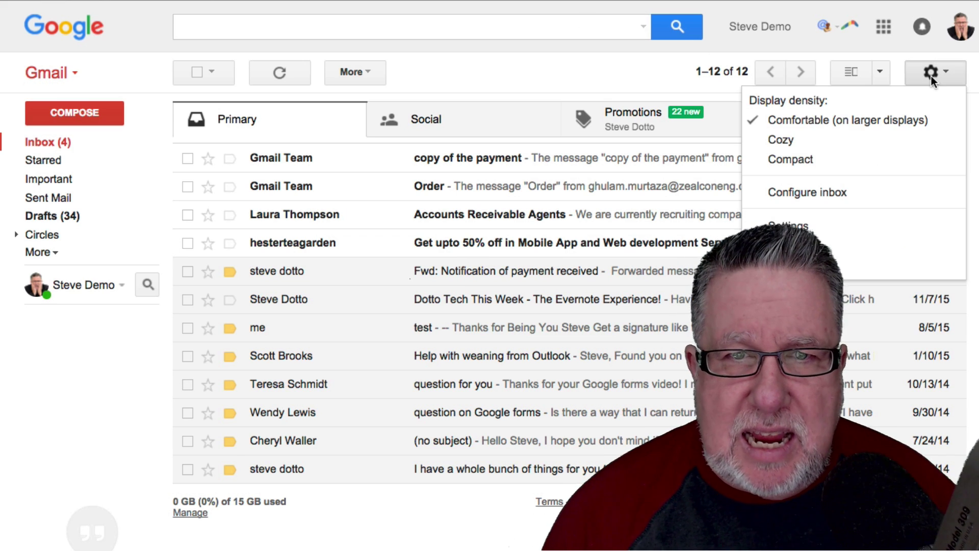
pyautogui.click(816, 235)
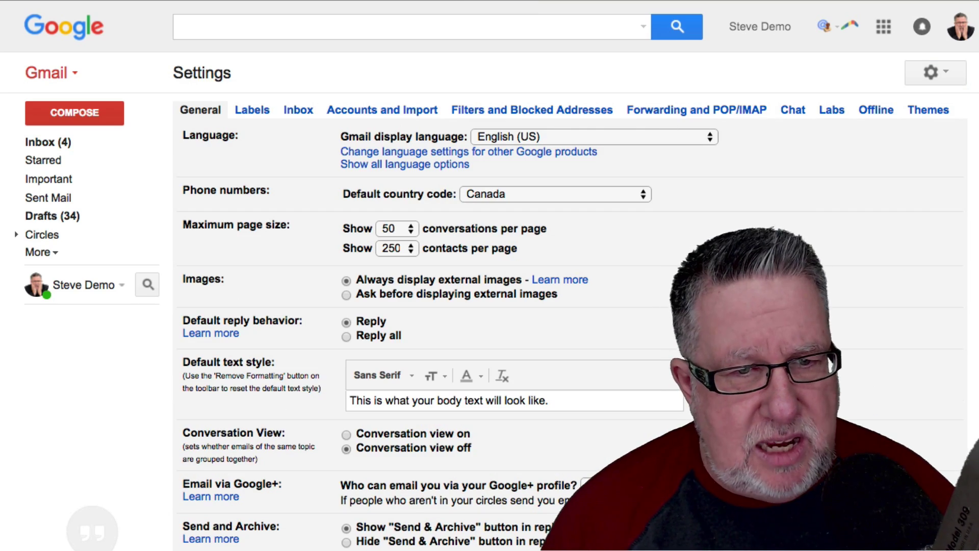
pyautogui.scroll(-15, 686, 398)
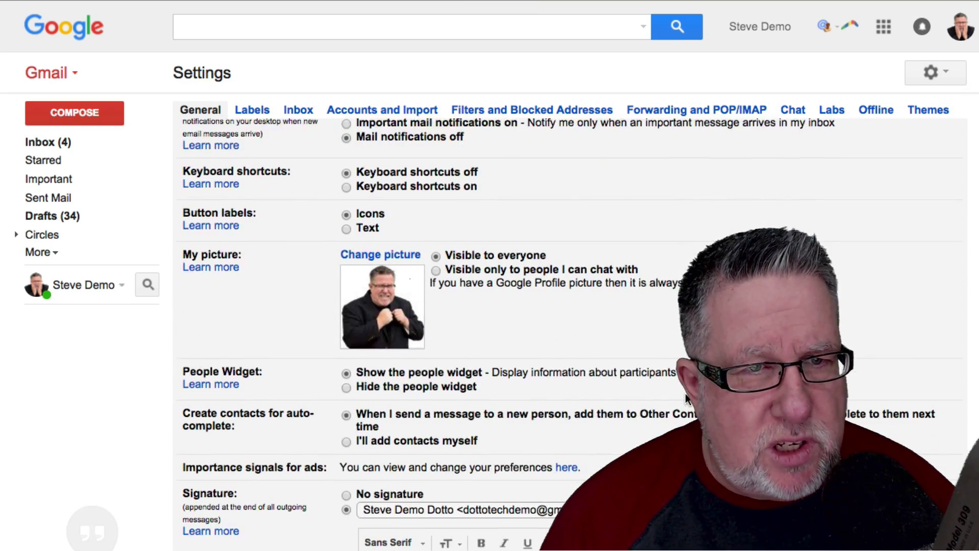
pyautogui.scroll(-7, 686, 398)
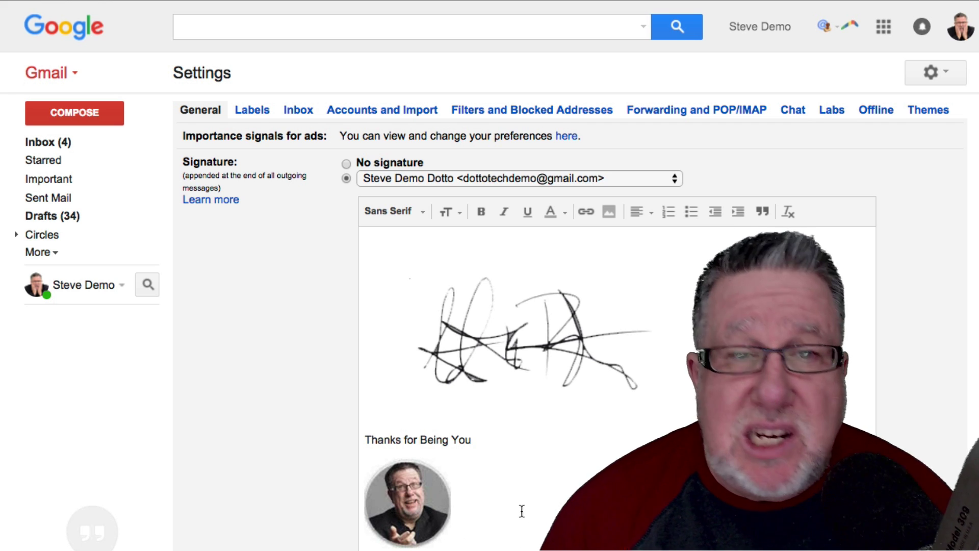
pyautogui.scroll(-5, 522, 510)
pyautogui.click(441, 306)
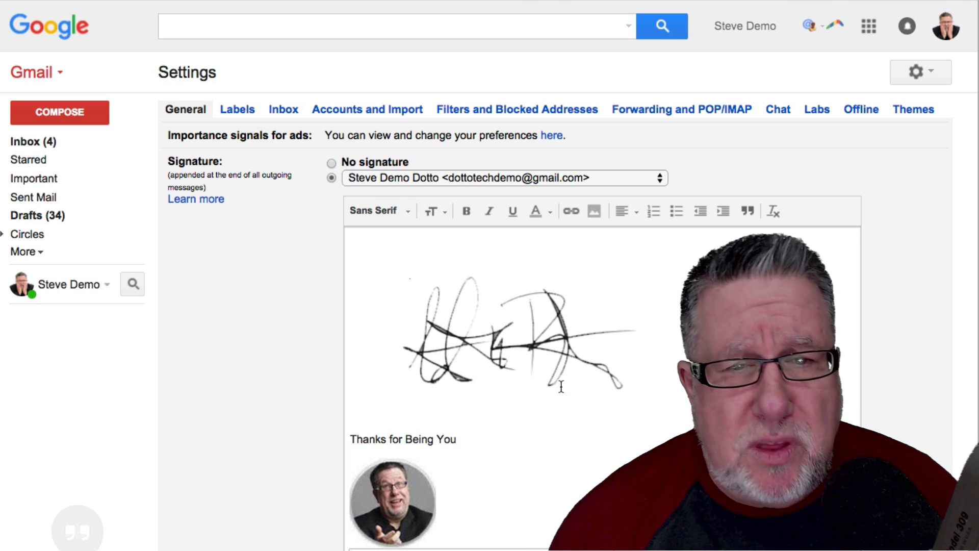
# From the Google account menu, edit the Google+ profile and choose to change the profile picture.
pyautogui.click(944, 31)
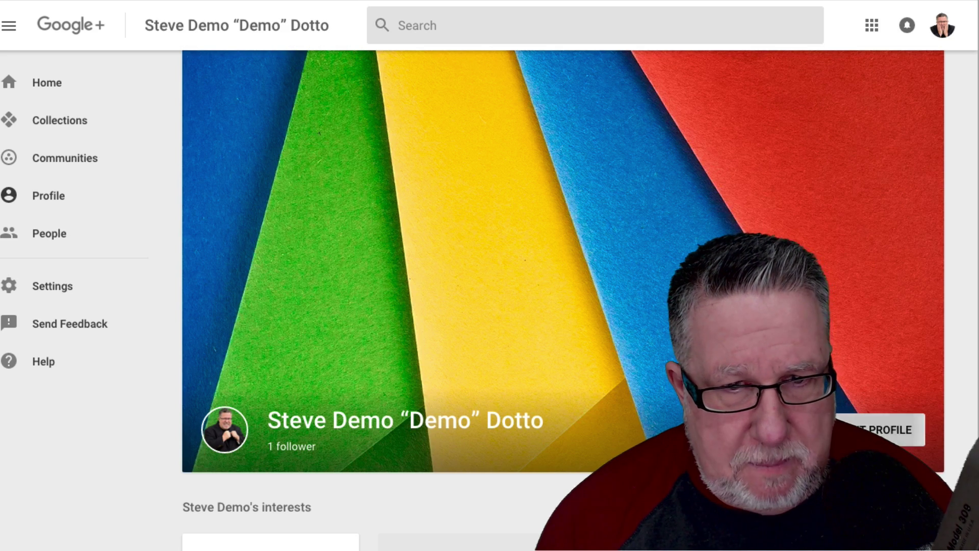
pyautogui.click(890, 429)
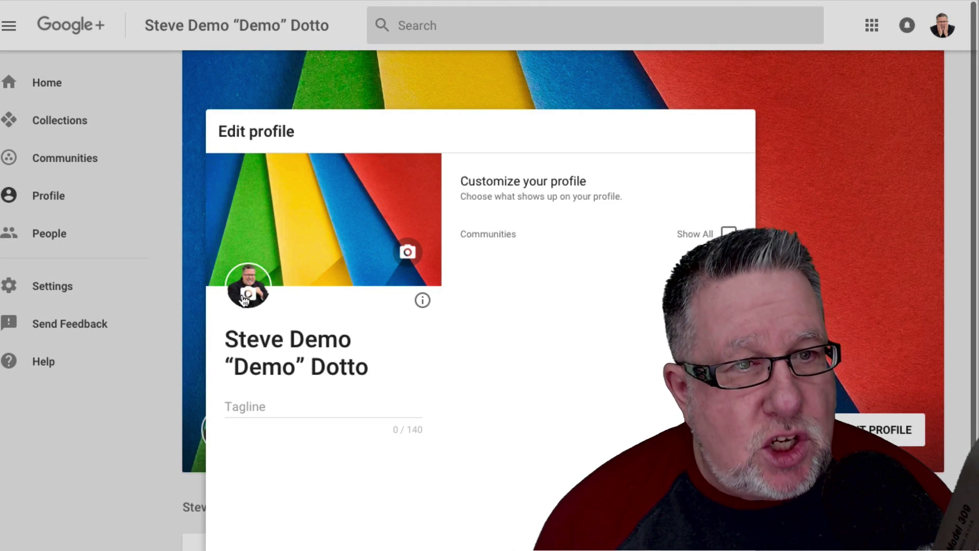
pyautogui.click(244, 297)
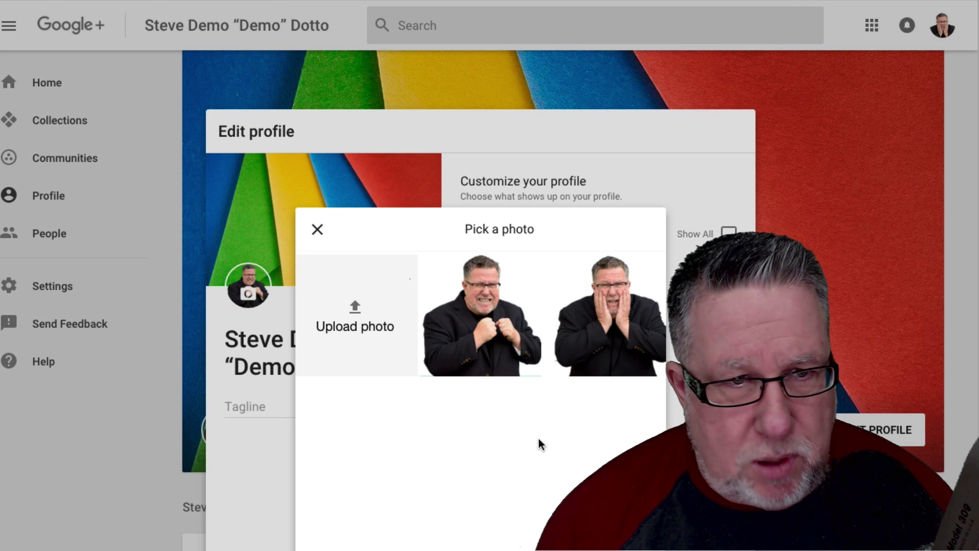
# Upload Thumbs-Up-2.png from the computer as the new Google+ profile photo.
pyautogui.click(373, 347)
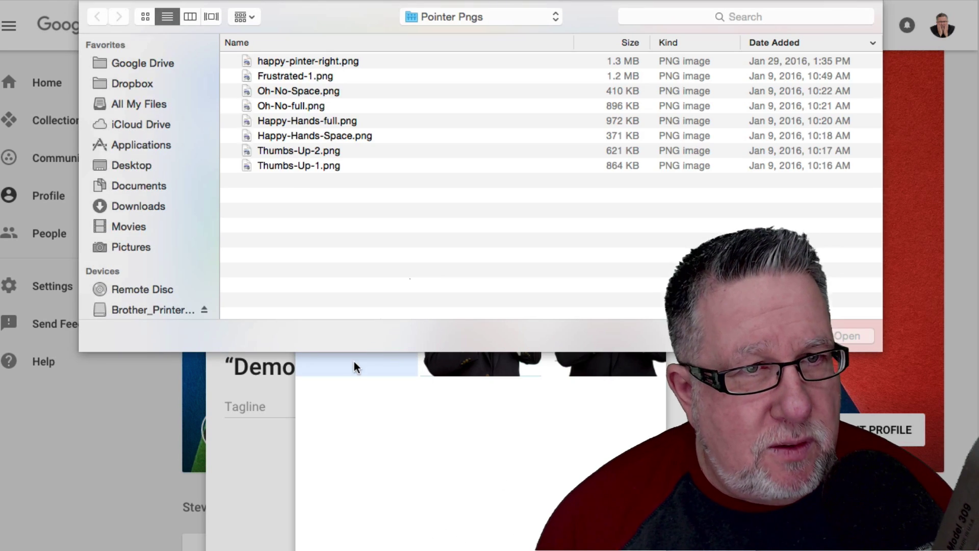
pyautogui.click(288, 151)
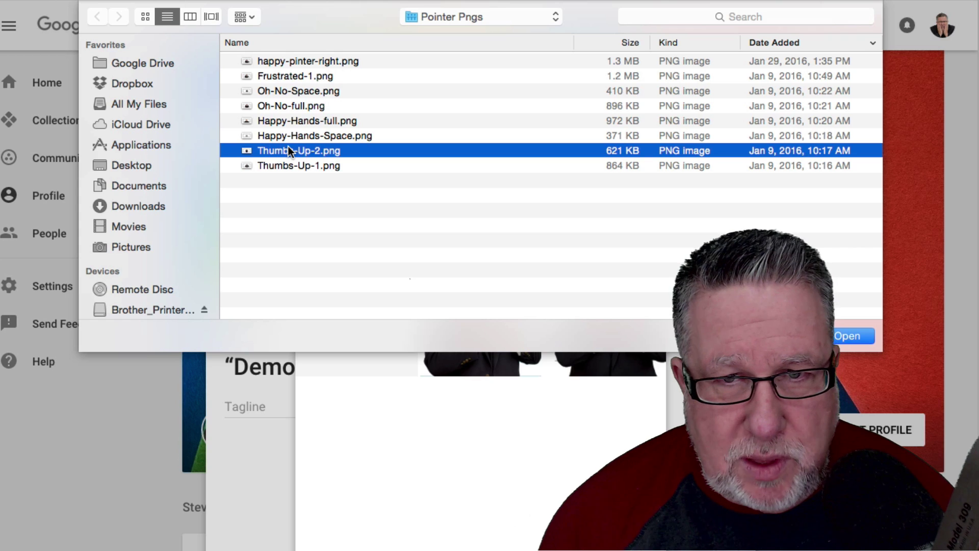
pyautogui.click(839, 340)
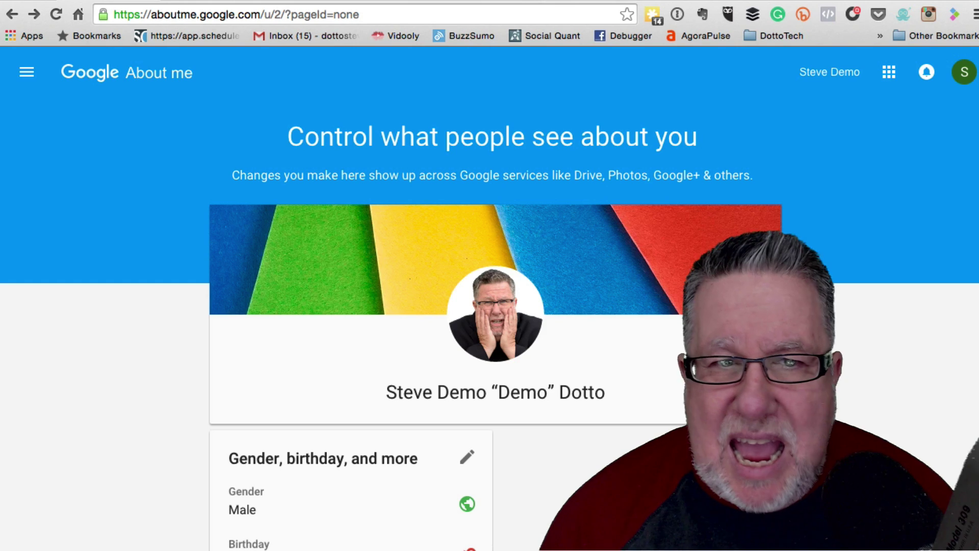
# Upload the clenched-fists photo from the computer as a new About Me profile picture.
pyautogui.click(495, 392)
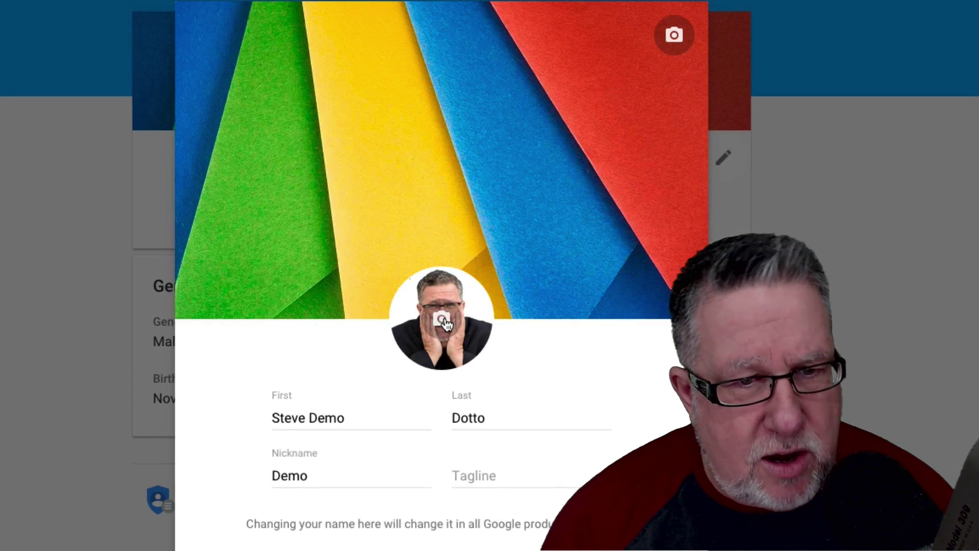
pyautogui.click(442, 320)
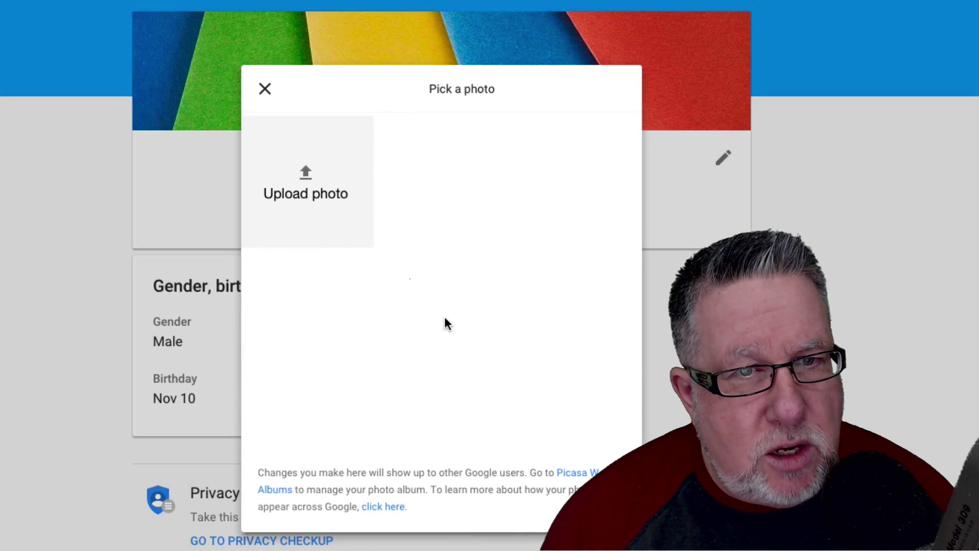
pyautogui.click(326, 180)
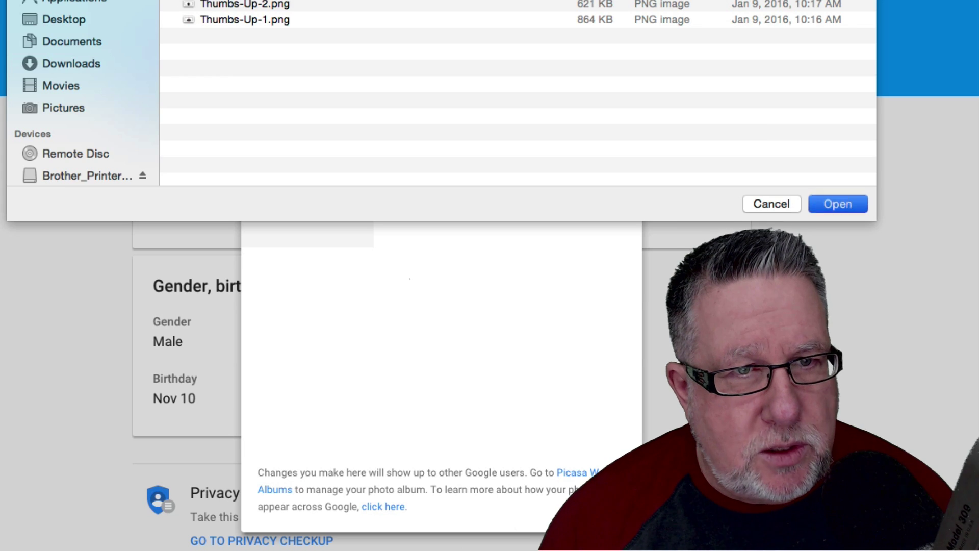
pyautogui.press('Return')
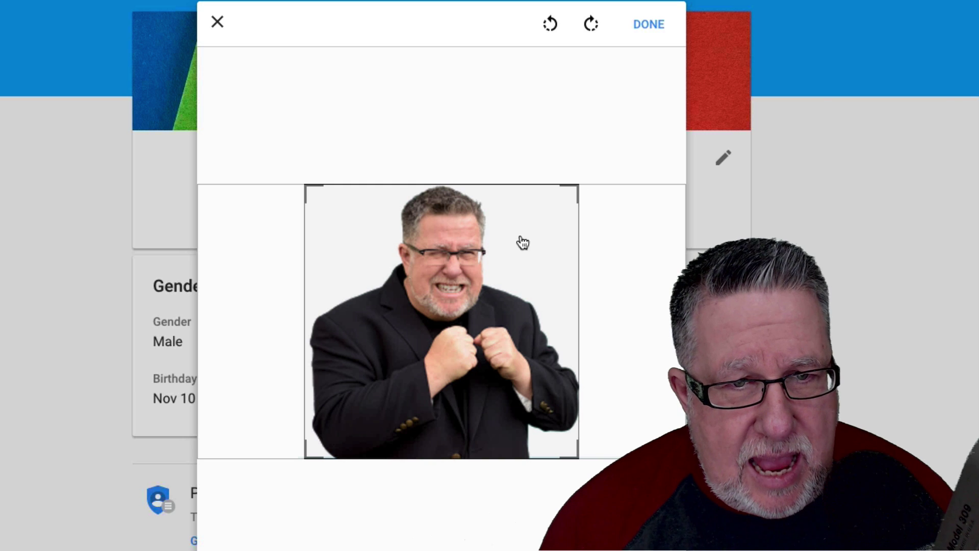
# Shrink and centre the crop square on the man's face and upper body, then save.
pyautogui.moveTo(490, 249); pyautogui.dragTo(500, 249)
pyautogui.moveTo(588, 188); pyautogui.dragTo(529, 247)
pyautogui.moveTo(464, 311); pyautogui.dragTo(484, 247)
pyautogui.click(652, 31)
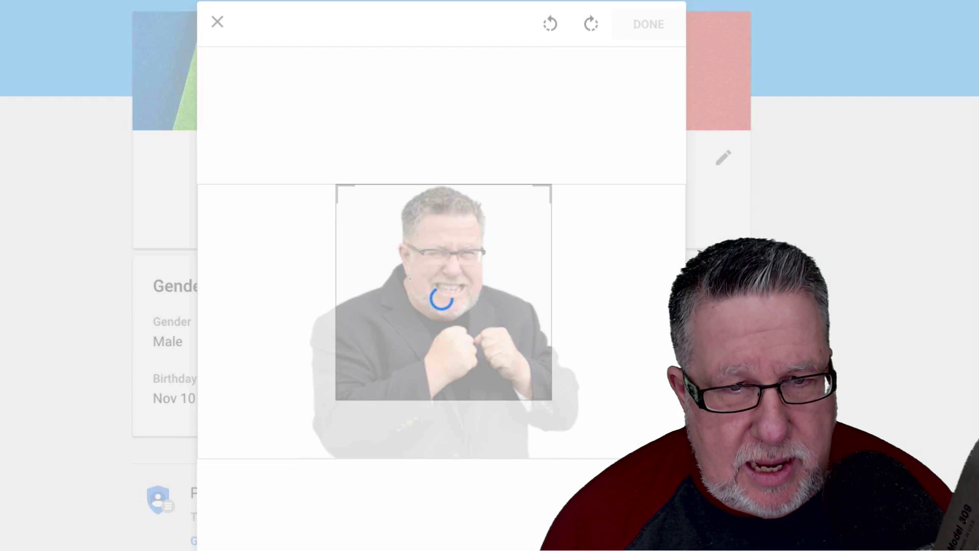